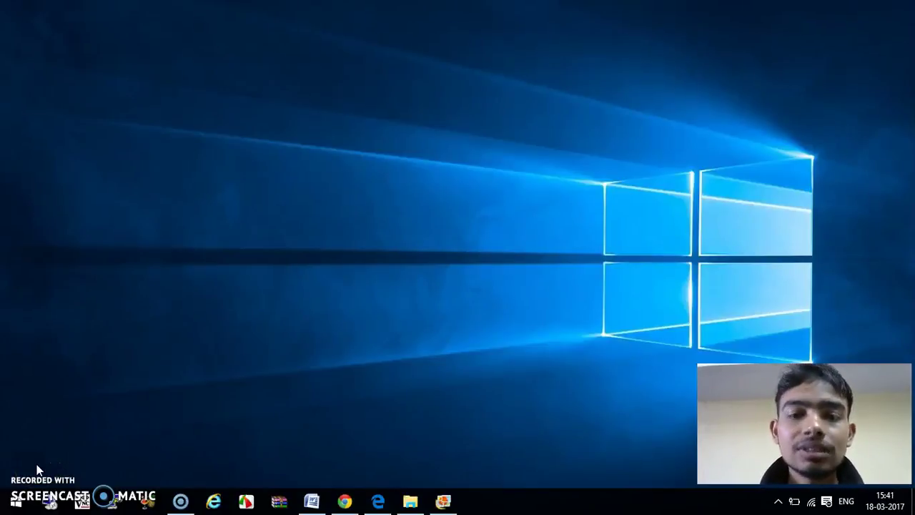
Step: Open the 11 sample pictures in Photo Gallery and step through them to the sign.jpg road sign
left_click(443, 503)
key("Right")
key("Right")
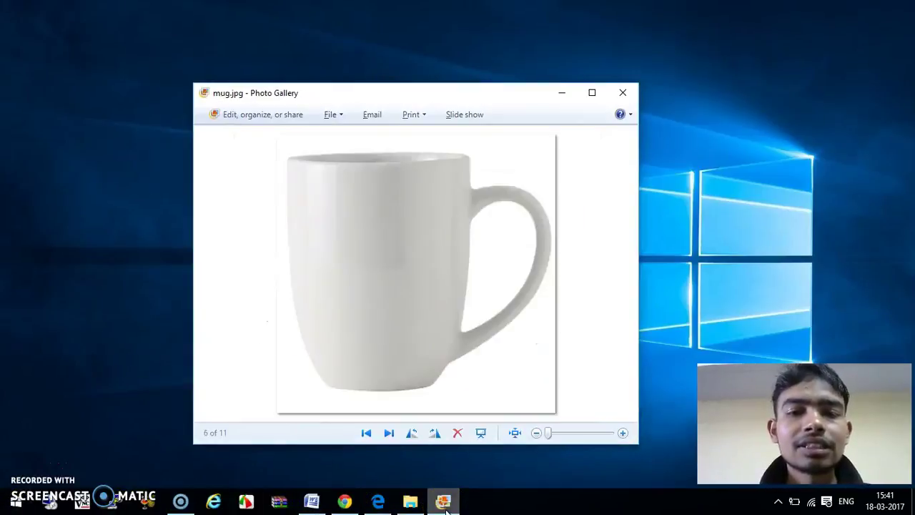
key("Right")
key("Right")
key("Right")
key("Right")
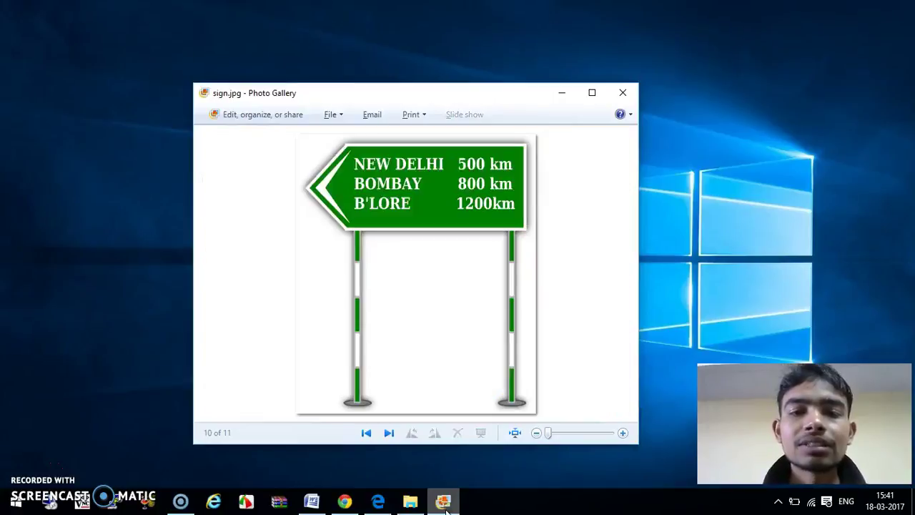
key("Right")
key("Right")
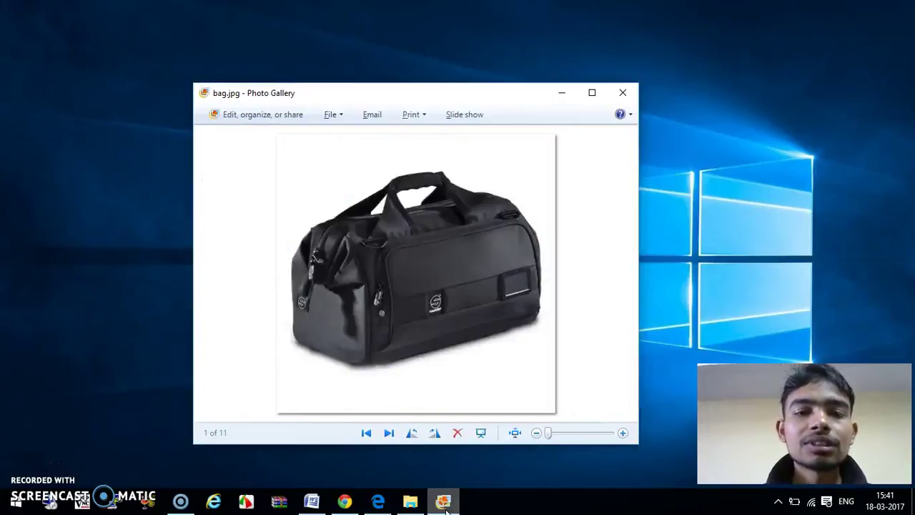
key("Left")
key("Left")
key("Left")
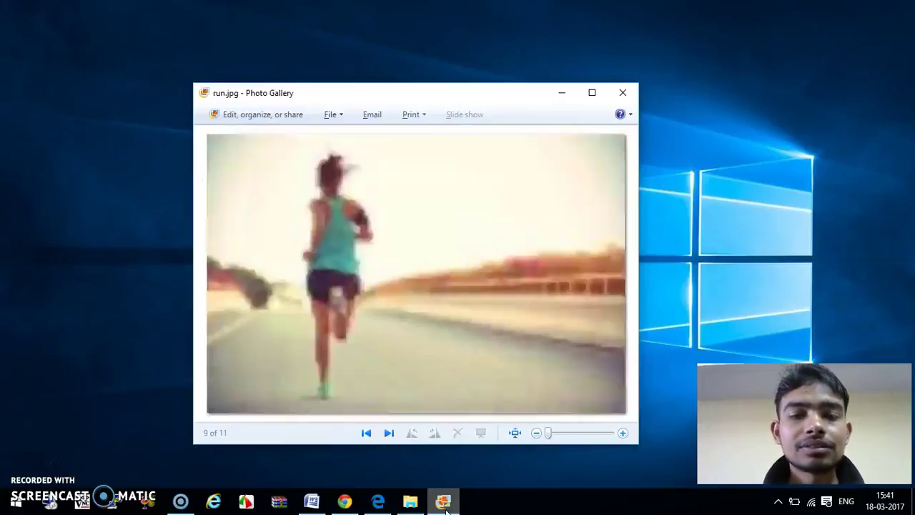
key("Right")
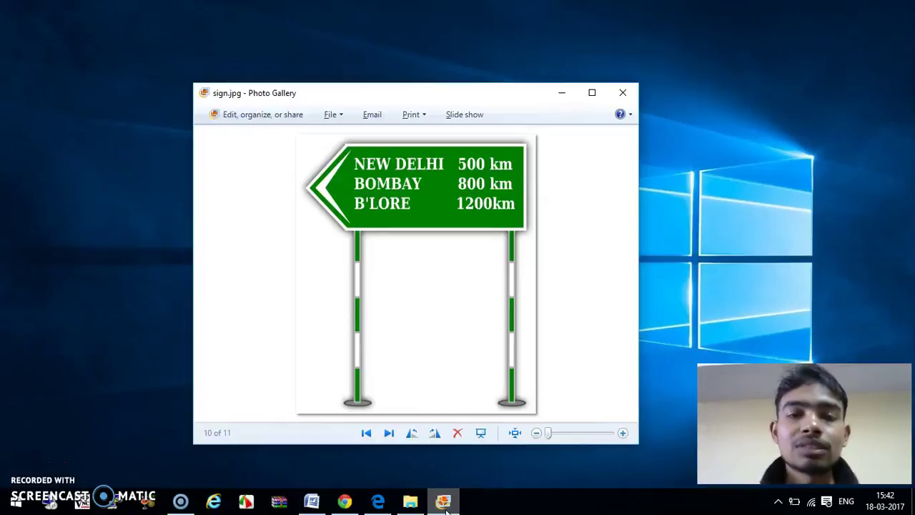
Step: Advance past sun.jpg and wrap around to bag.jpg, image 1 of 11
key("Right")
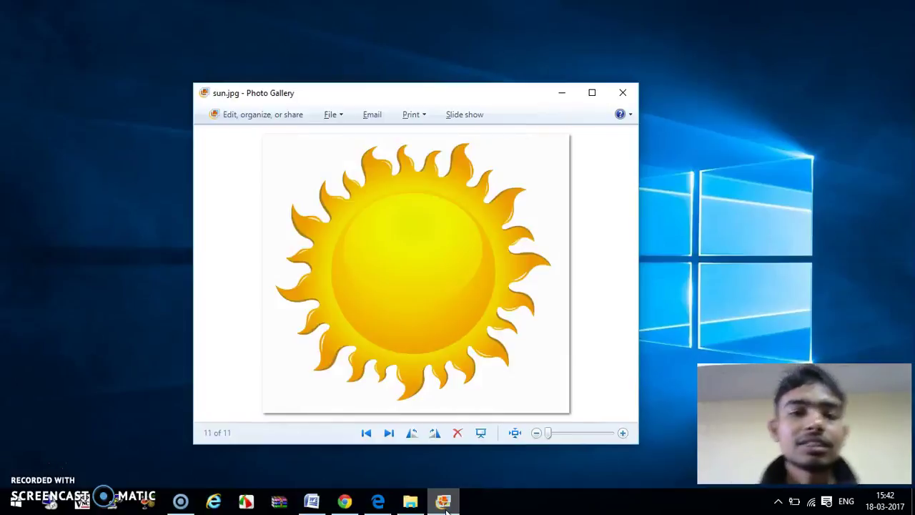
key("Right")
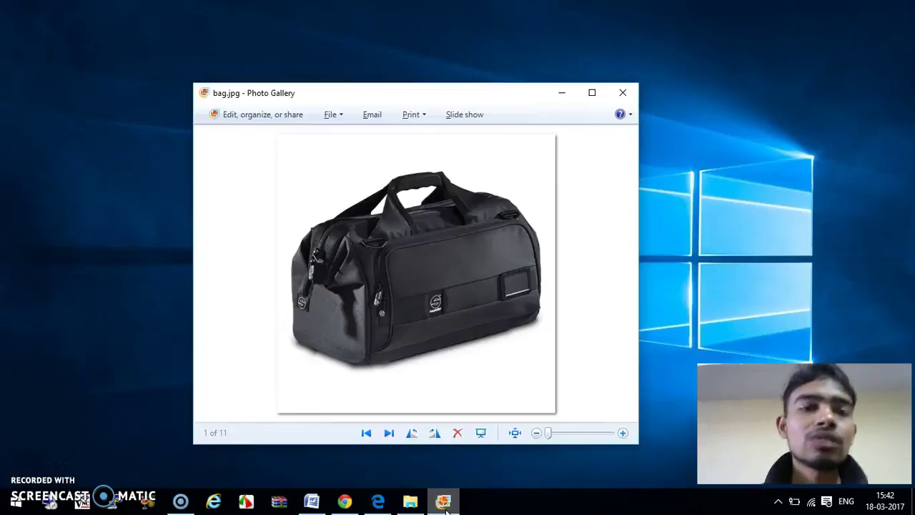
Step: Minimize Photo Gallery so the Windows desktop shows
left_click(562, 95)
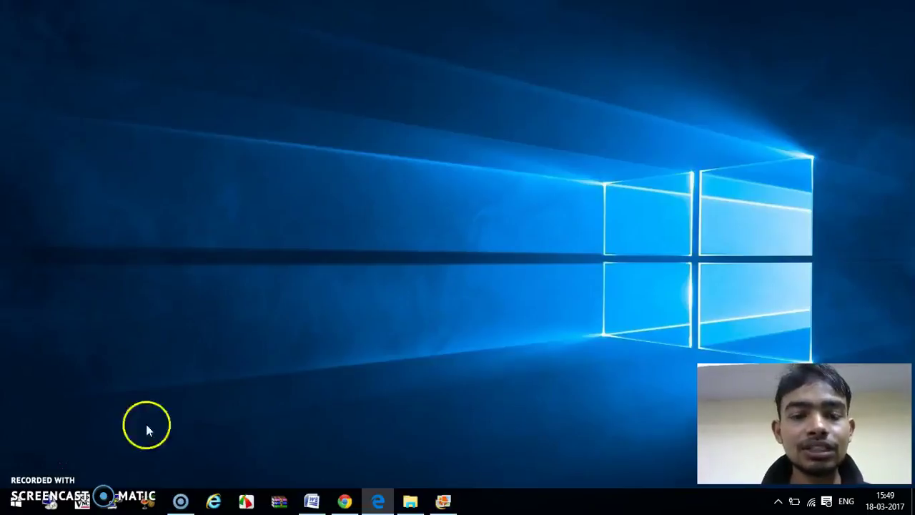
Step: Bring up cloudsight.ai in Edge and scroll through its API features, then back to the top
left_click(379, 497)
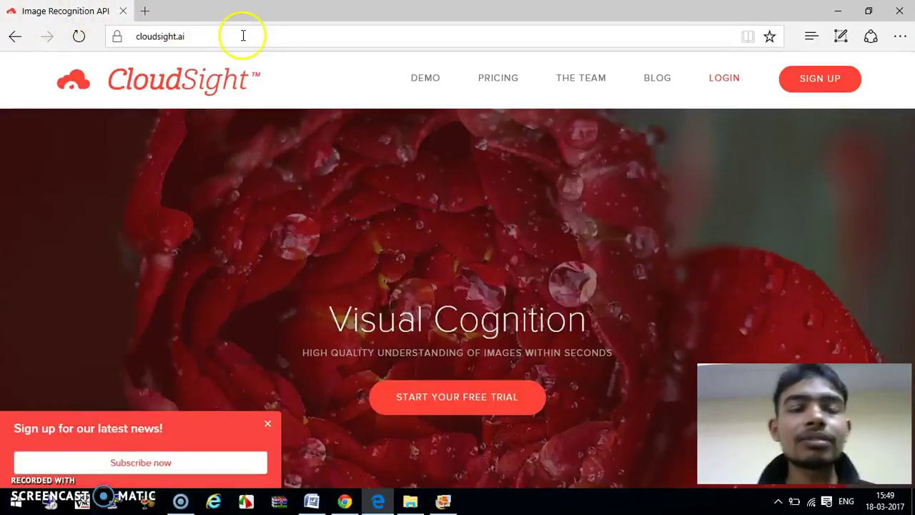
scroll(400, 135, "down", 3)
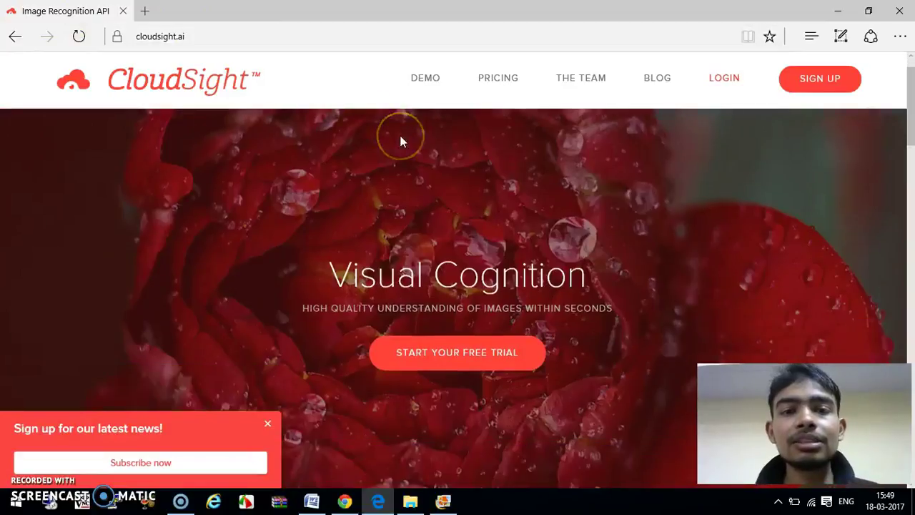
scroll(400, 136, "down", 2)
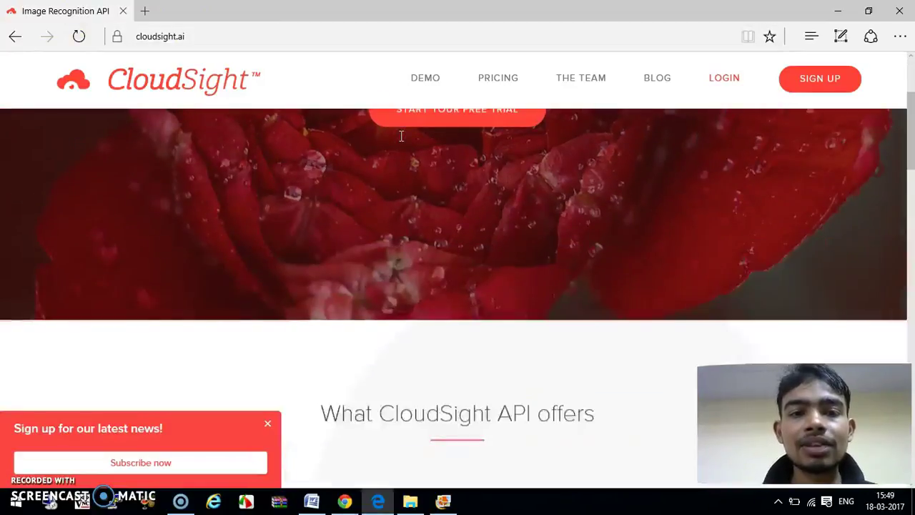
scroll(400, 136, "down", 2)
scroll(399, 141, "down", 3)
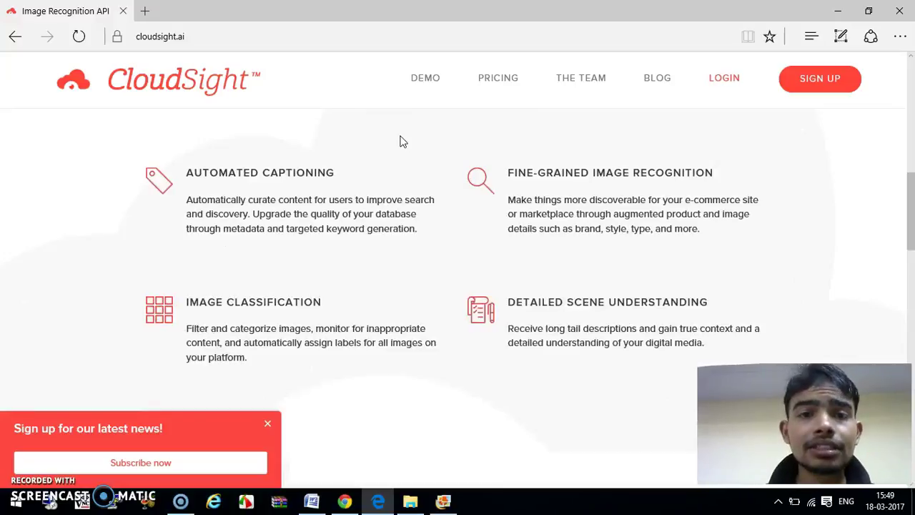
scroll(400, 140, "down", 2)
scroll(399, 141, "up", 7)
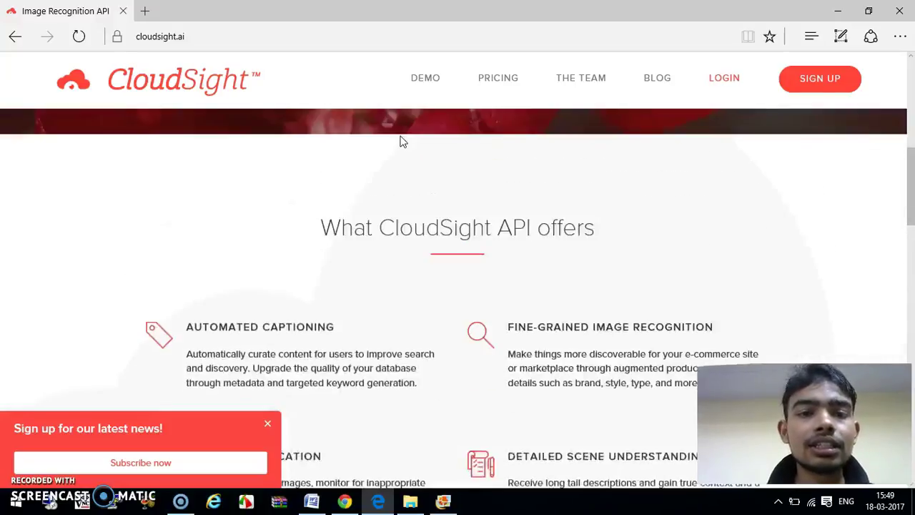
scroll(400, 141, "up", 1)
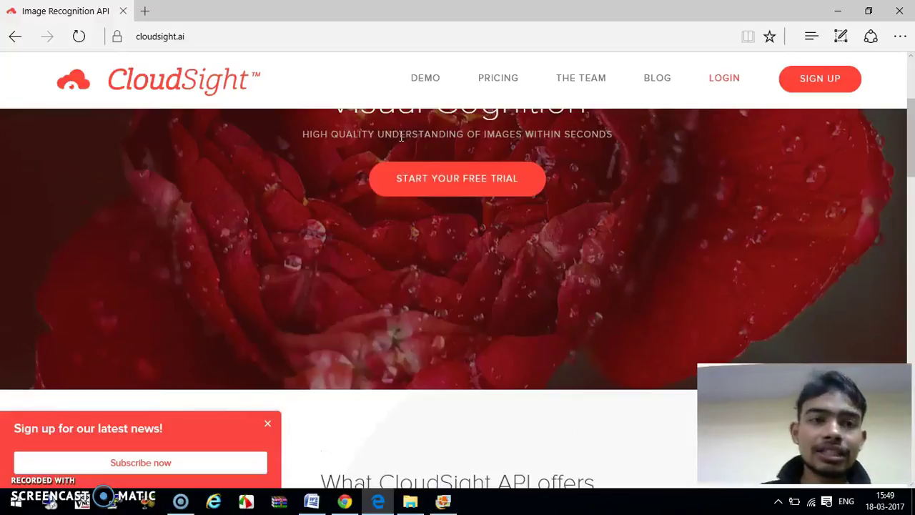
scroll(400, 139, "down", 3)
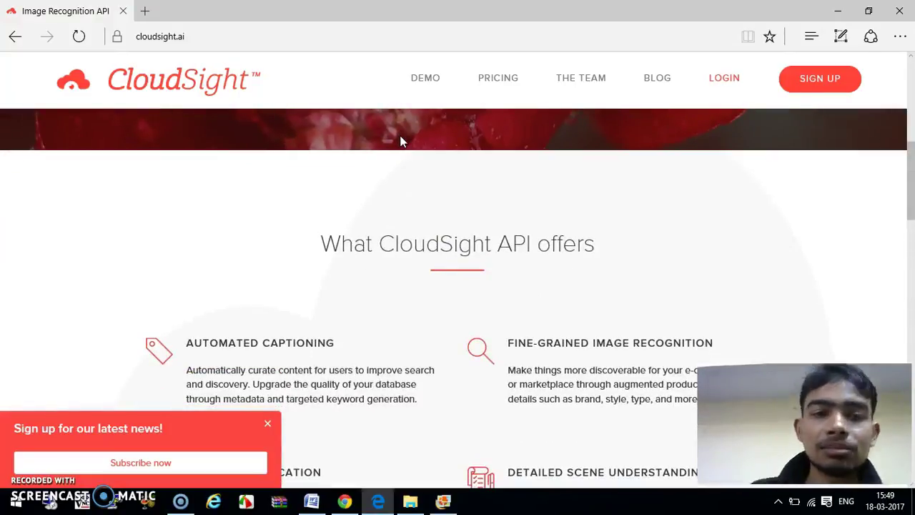
scroll(605, 194, "down", 1)
scroll(604, 207, "up", 2)
scroll(494, 440, "up", 3)
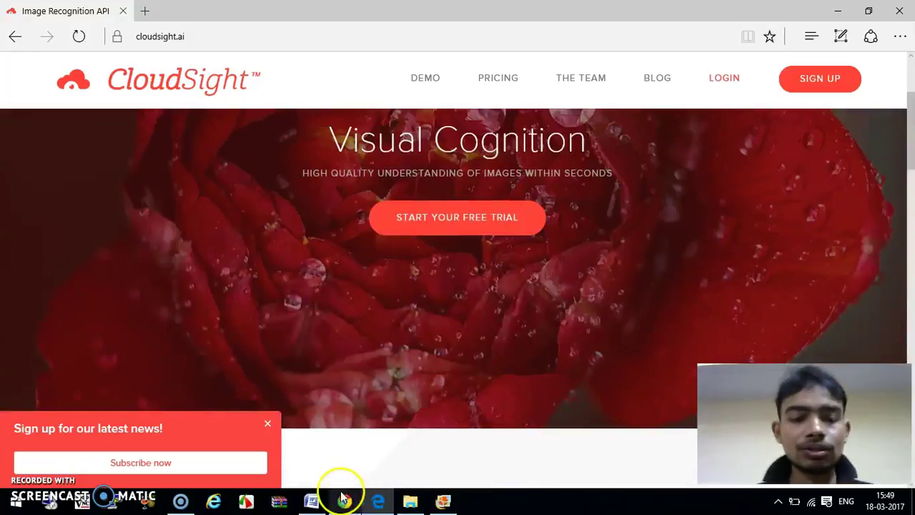
Step: Review the setup steps in Word's Document1, then switch to cloud sightAI.pdf in Foxit Reader
left_click(313, 501)
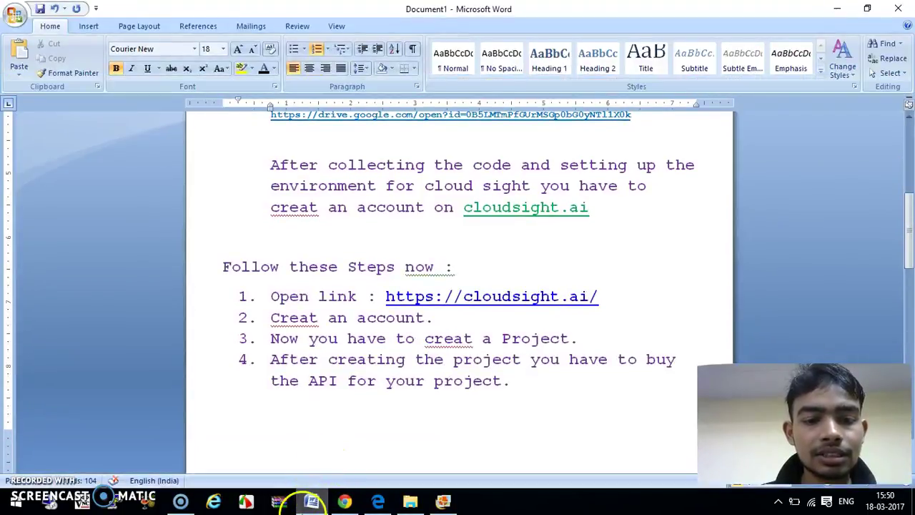
left_click(312, 501)
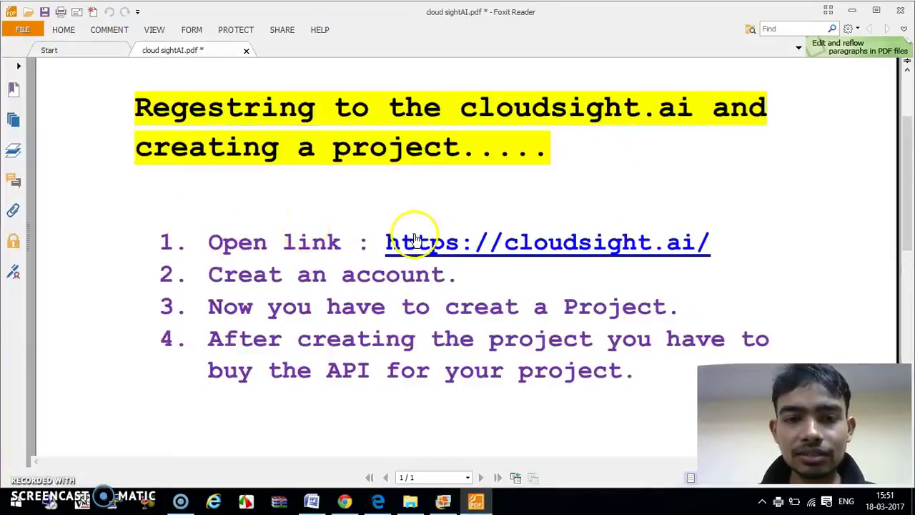
left_click_drag(382, 241, 710, 238)
key("ctrl+c")
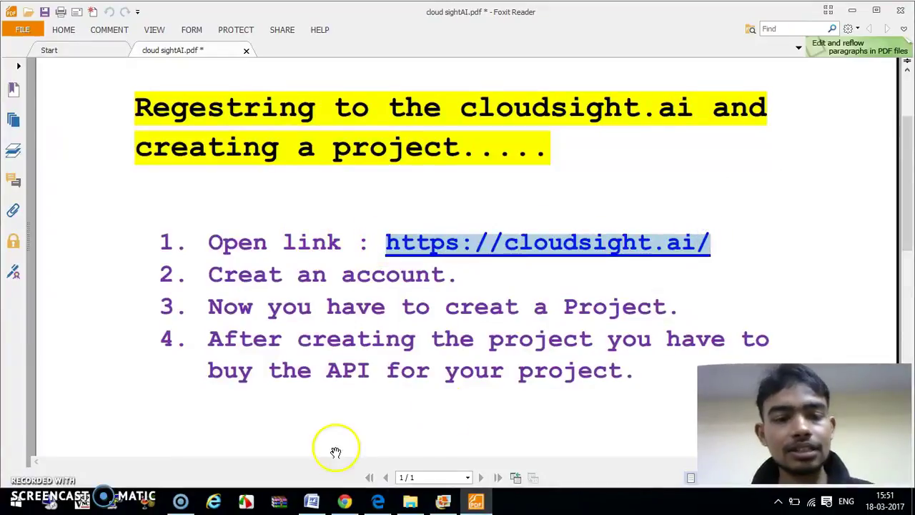
left_click(377, 502)
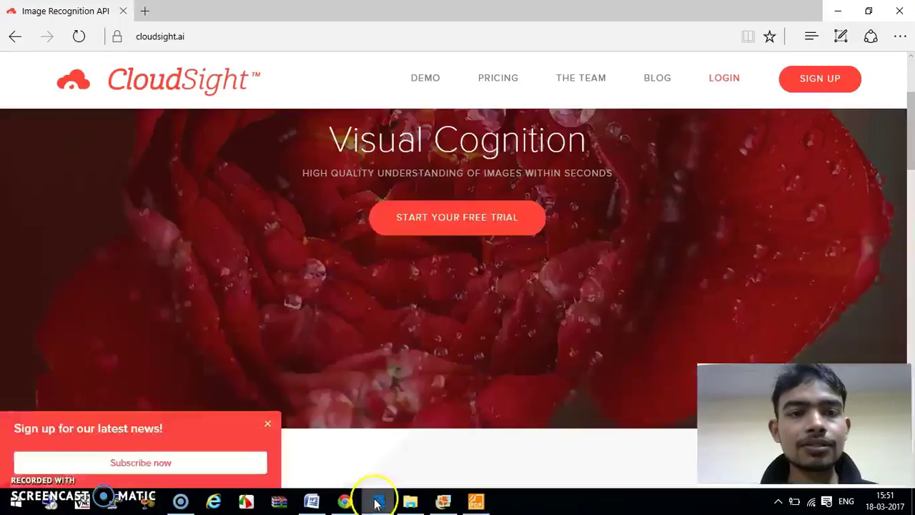
left_click(188, 91)
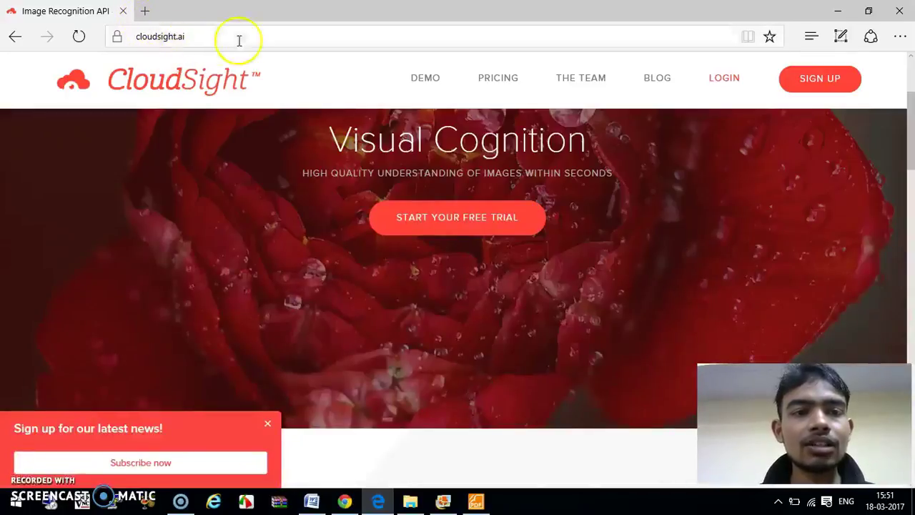
left_click(143, 11)
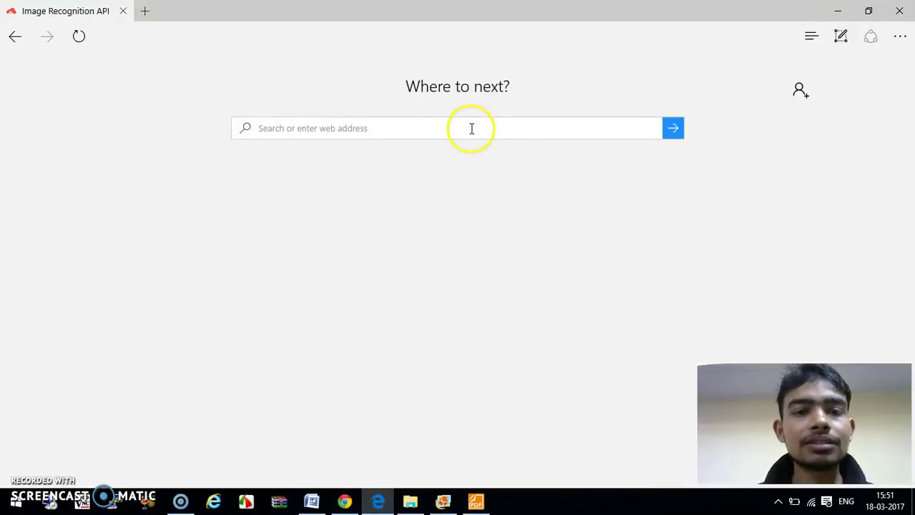
key("ctrl+v")
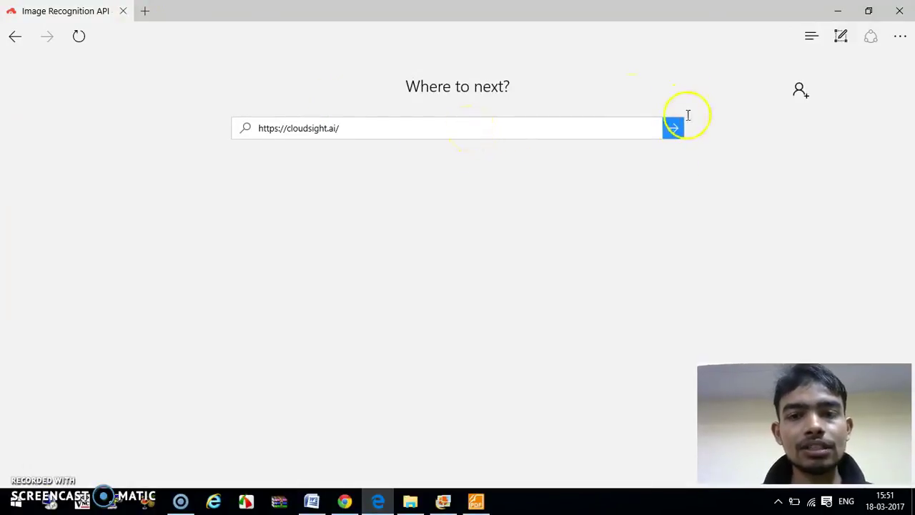
left_click(674, 128)
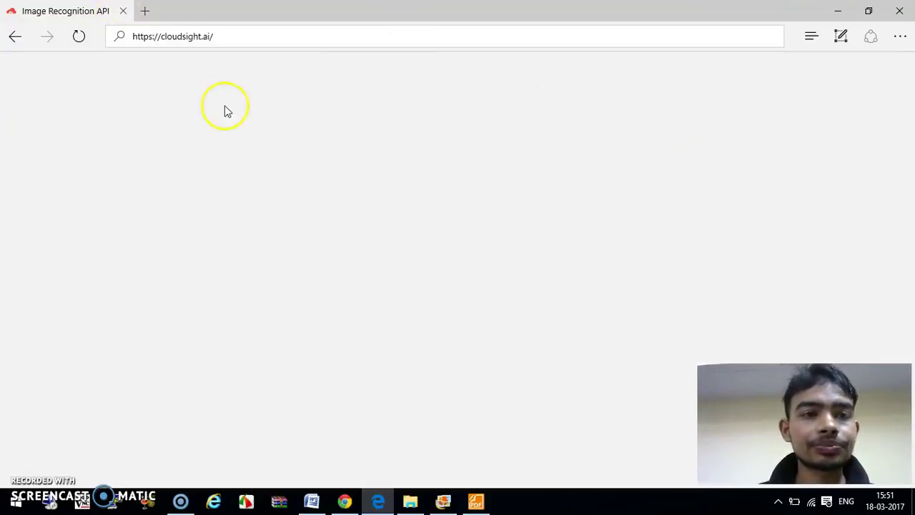
key("ctrl+v")
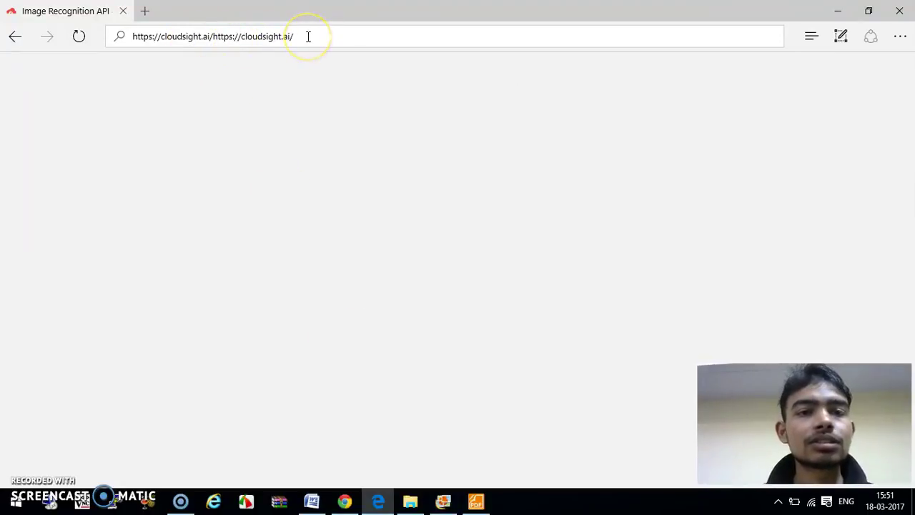
key("BackSpace")
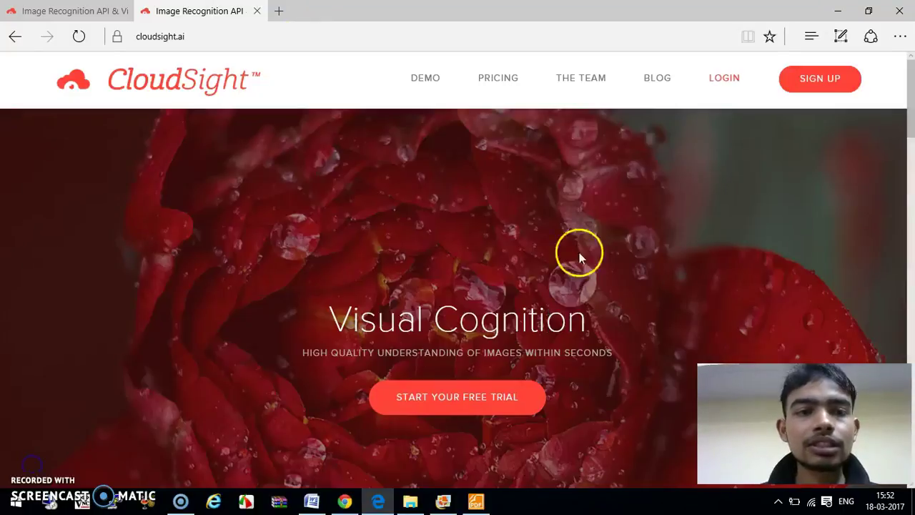
scroll(549, 295, "down", 5)
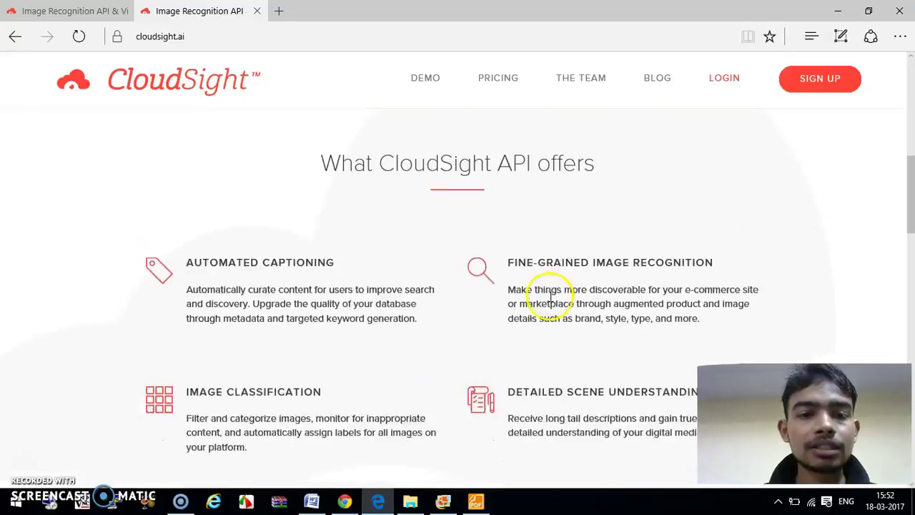
scroll(549, 295, "up", 5)
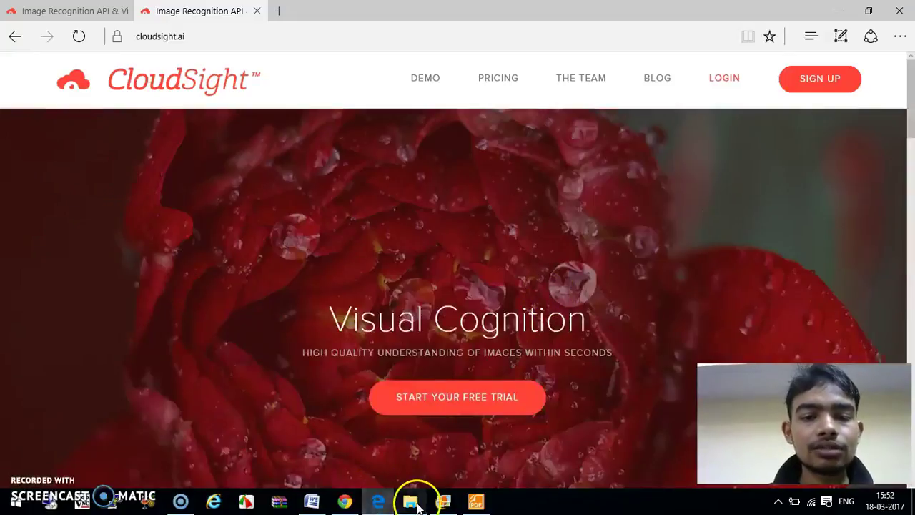
left_click(474, 505)
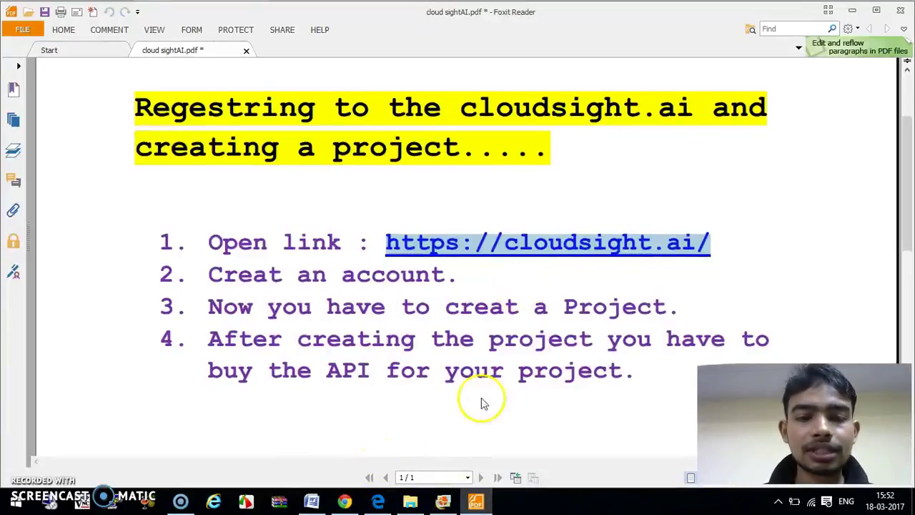
mouse_move(444, 505)
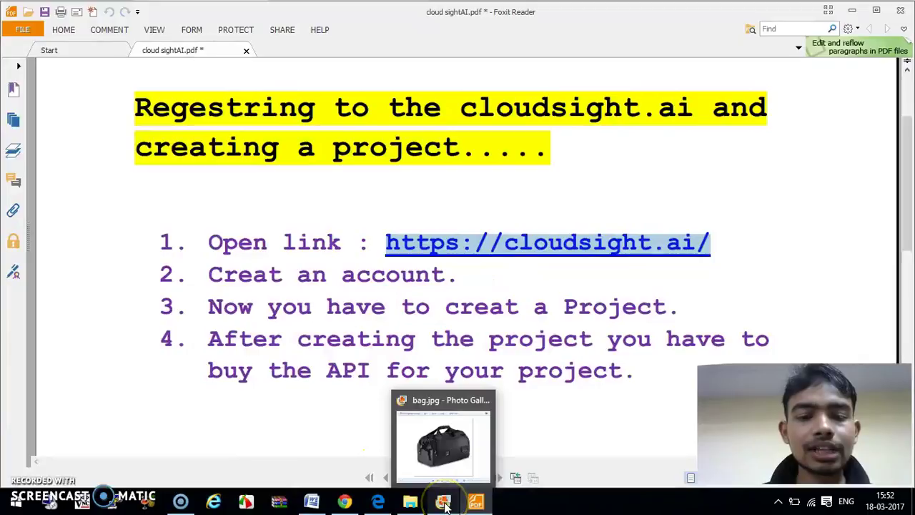
left_click(377, 503)
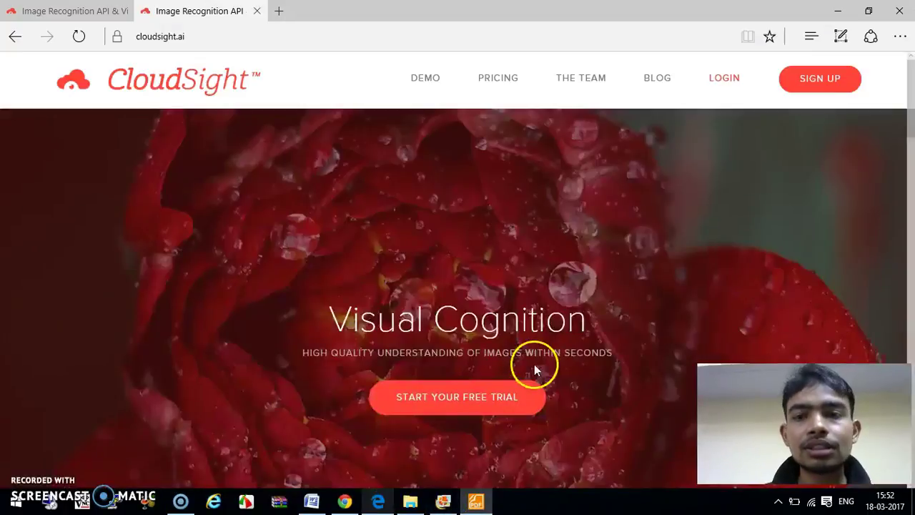
Step: Go through LOGIN to CloudSight's SIGN UP page
left_click(723, 79)
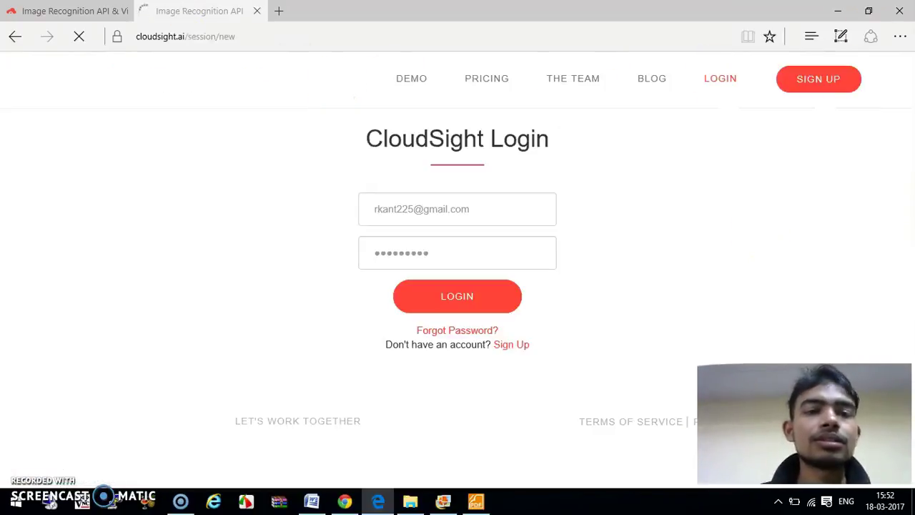
left_click(827, 84)
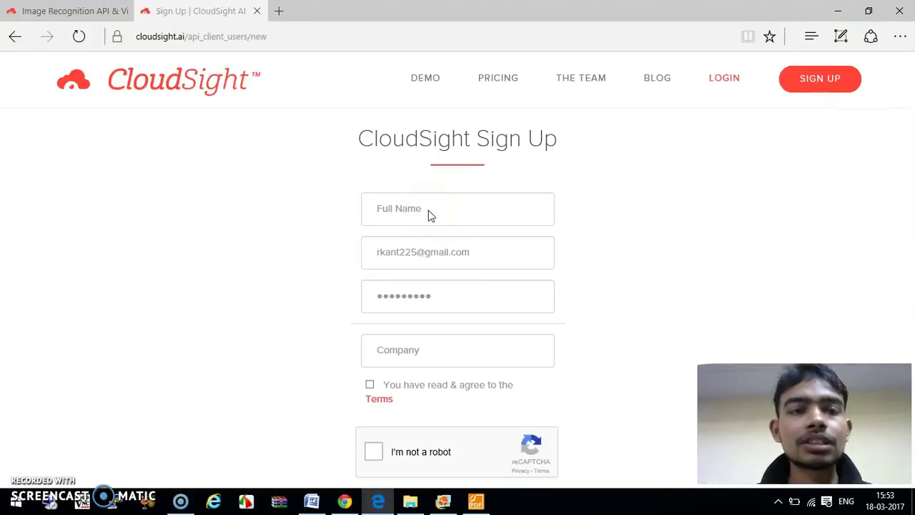
Step: Enter the full name, e-mail address and a new password in the sign-up form
left_click(429, 209)
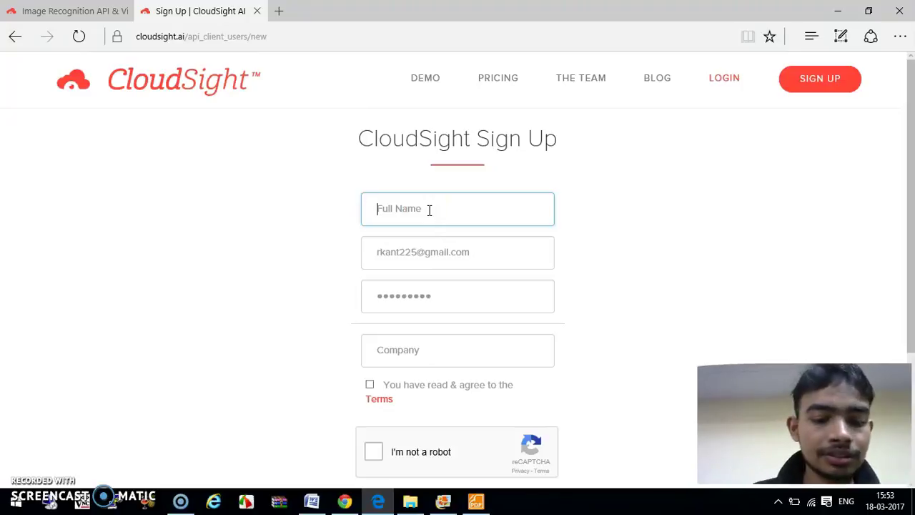
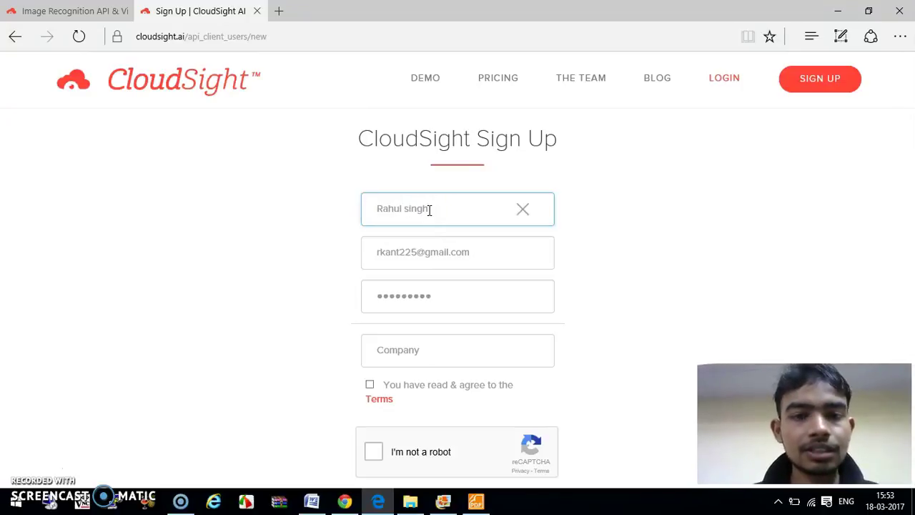
key("Tab")
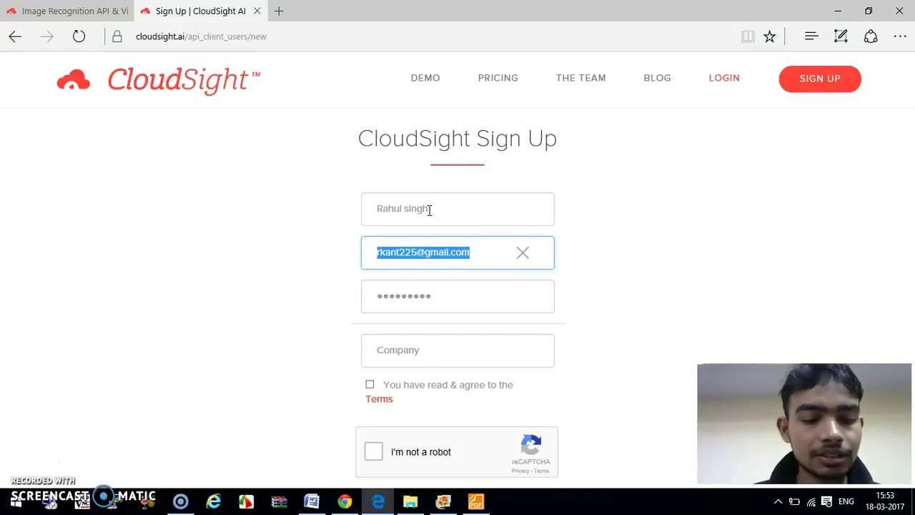
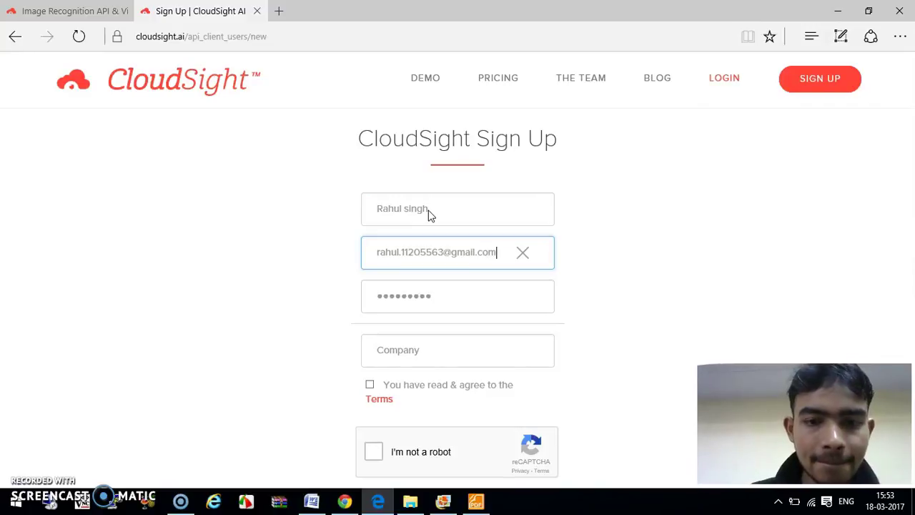
left_click(444, 301)
double_click(444, 301)
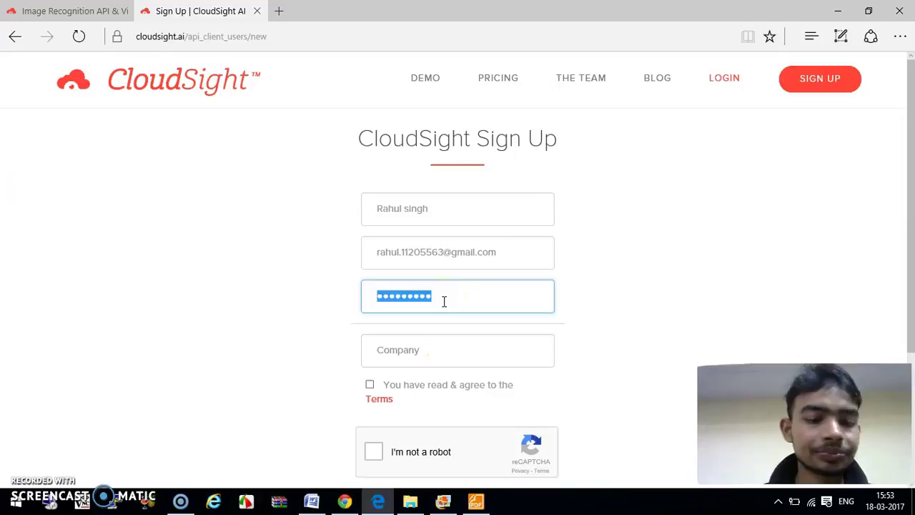
type("••")
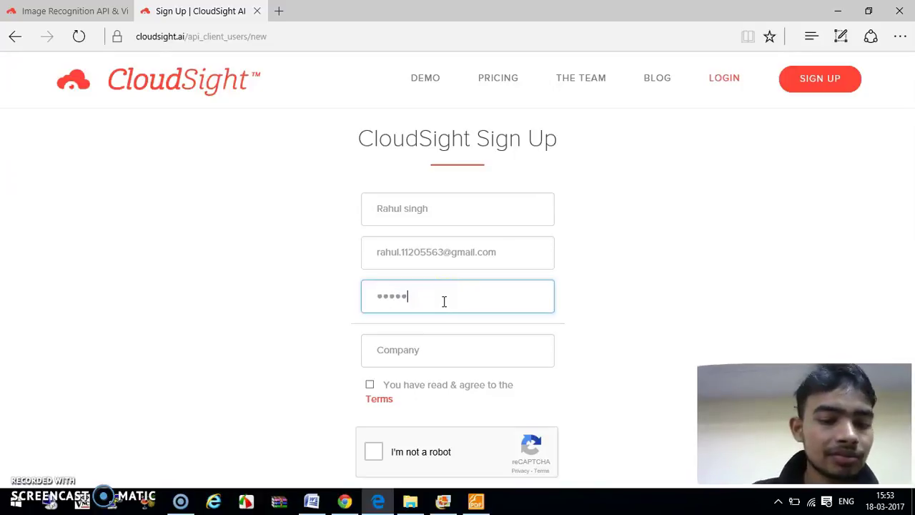
Step: Set Company to 'student', accept the Terms, and start the 'I'm not a robot' check
left_click(434, 346)
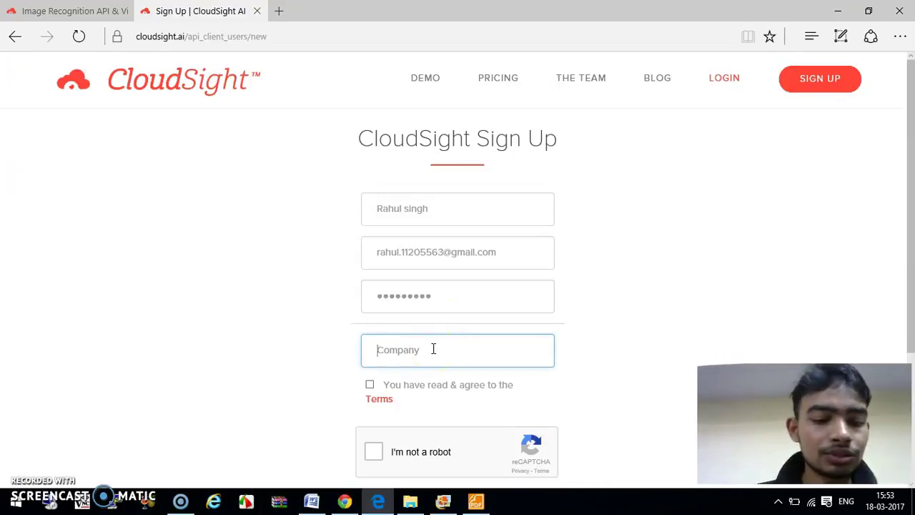
type("student")
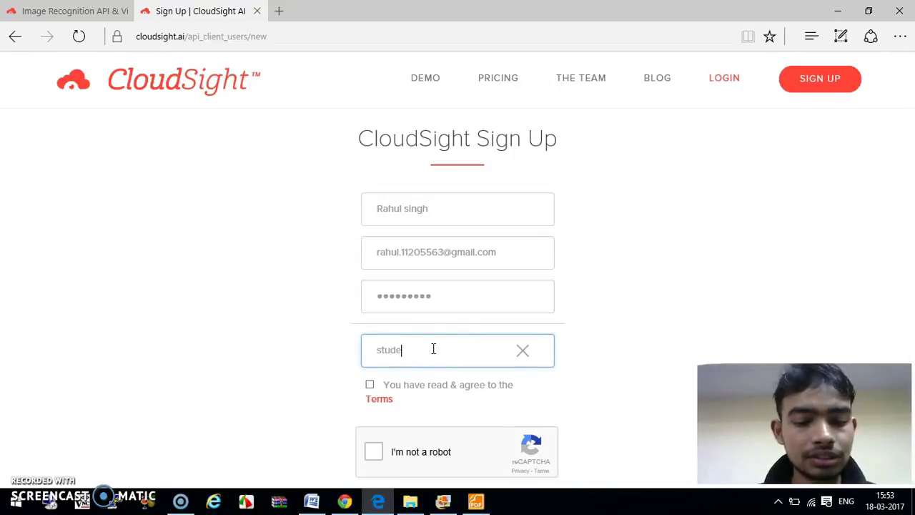
left_click(369, 385)
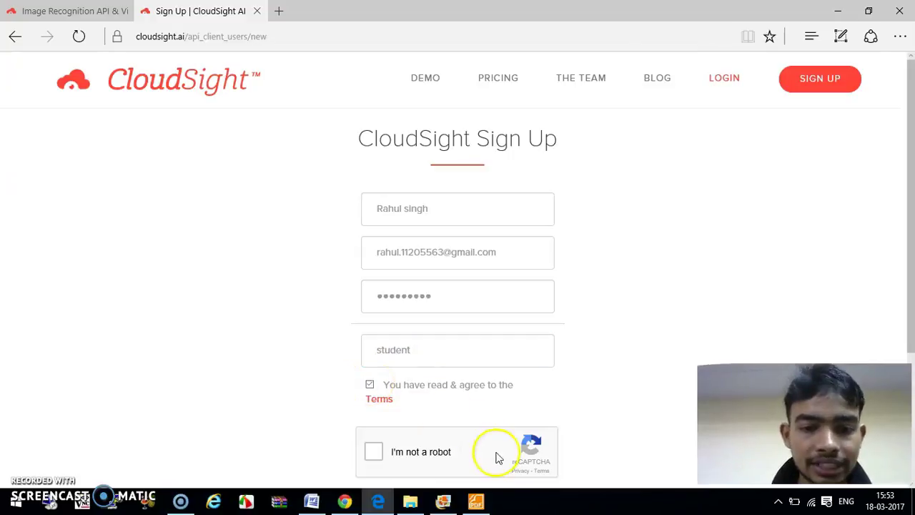
left_click(380, 453)
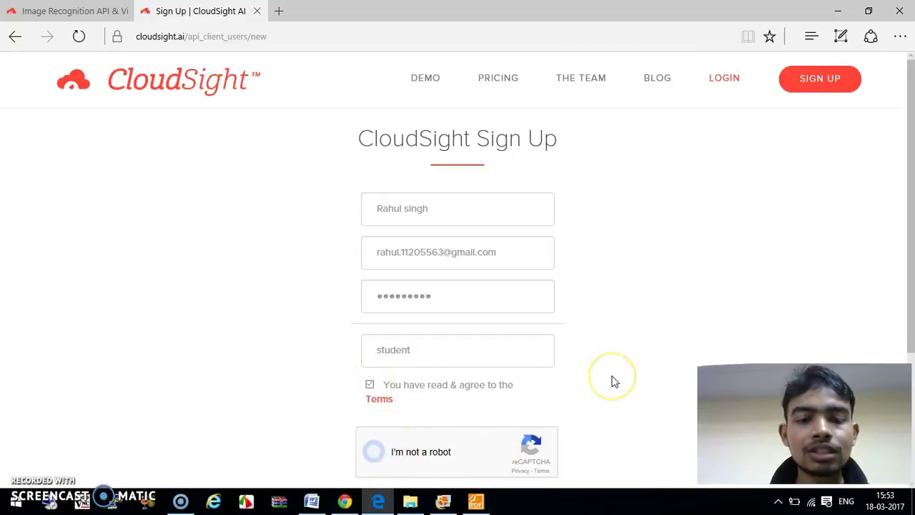
scroll(613, 381, "down", 2)
scroll(613, 381, "down", 1)
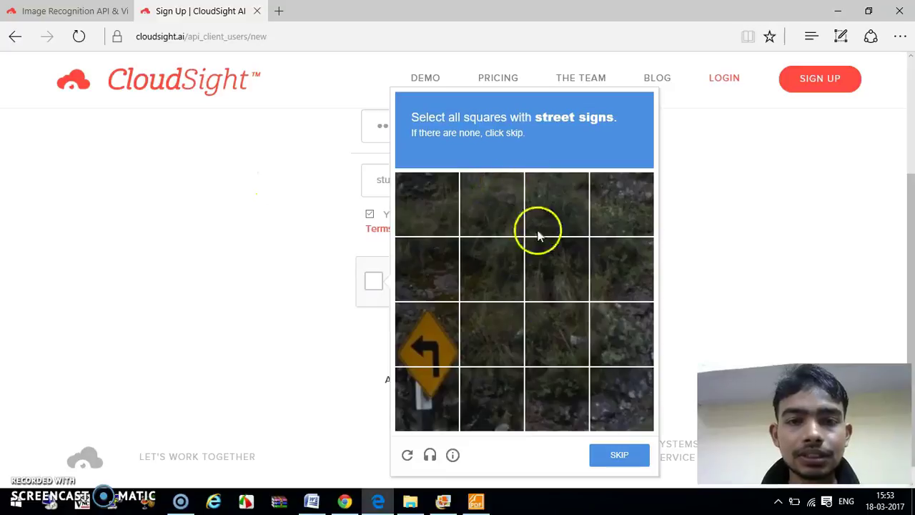
Step: Select the two street-sign tiles, then four sign-pole tiles, and verify the reCAPTCHA
left_click(432, 321)
left_click(420, 390)
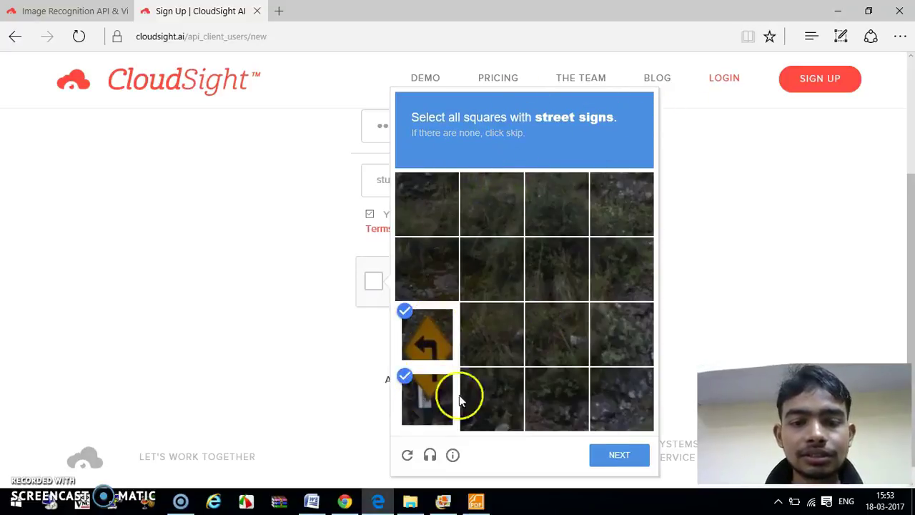
left_click(622, 456)
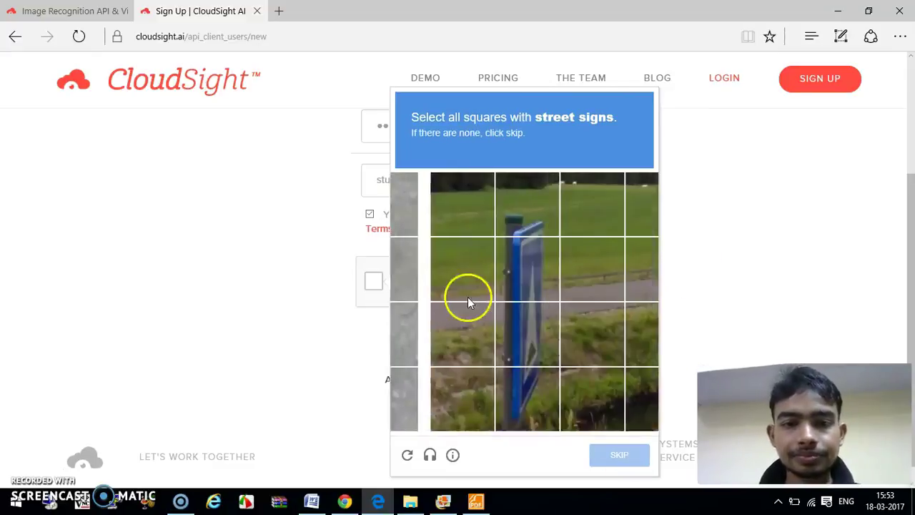
left_click(481, 263)
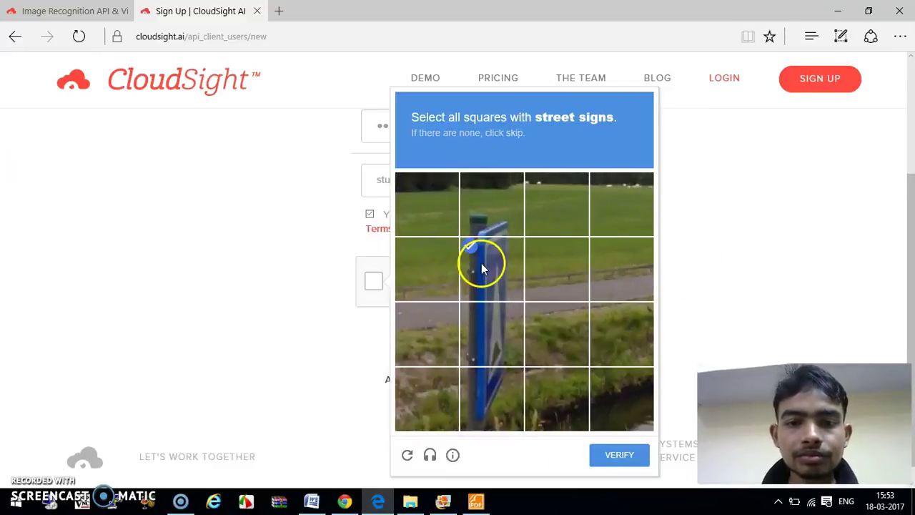
left_click(485, 214)
left_click(484, 341)
left_click(490, 399)
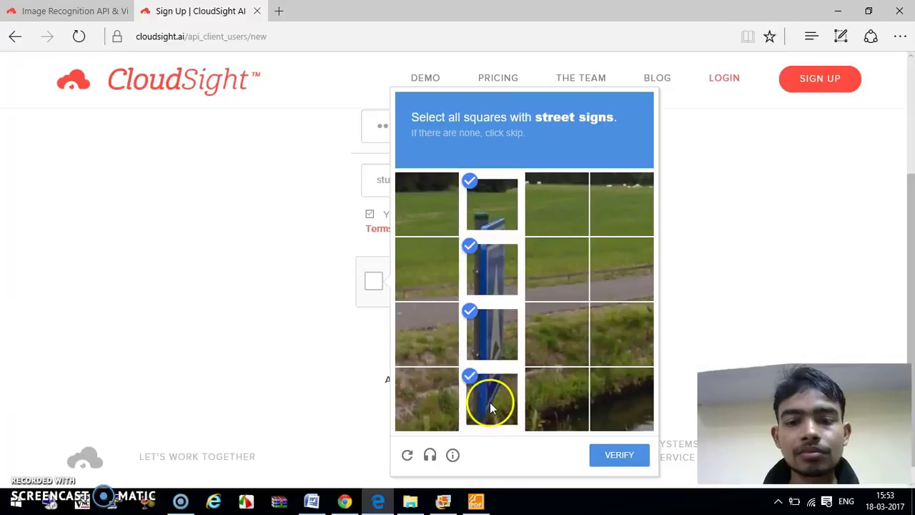
left_click(622, 455)
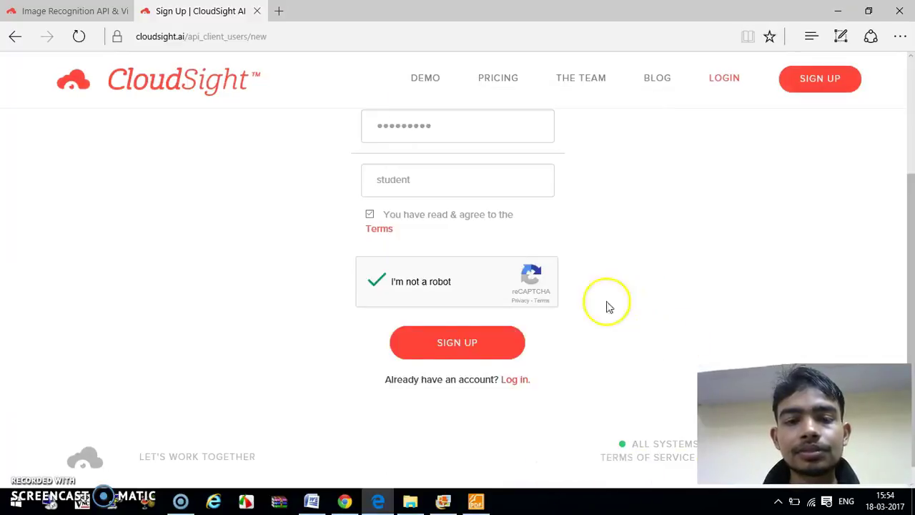
Step: Submit the CloudSight sign-up, decline saving the password, and bring up the Gmail inbox
left_click(431, 342)
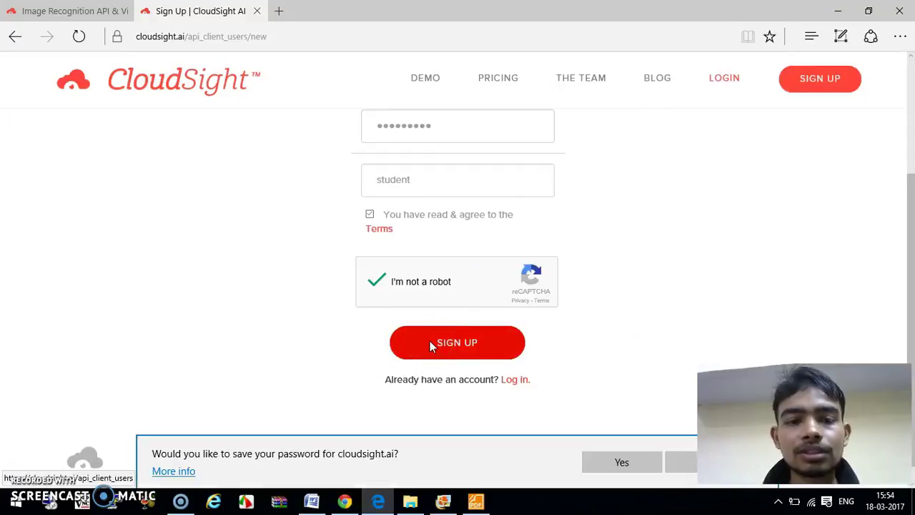
left_click(679, 464)
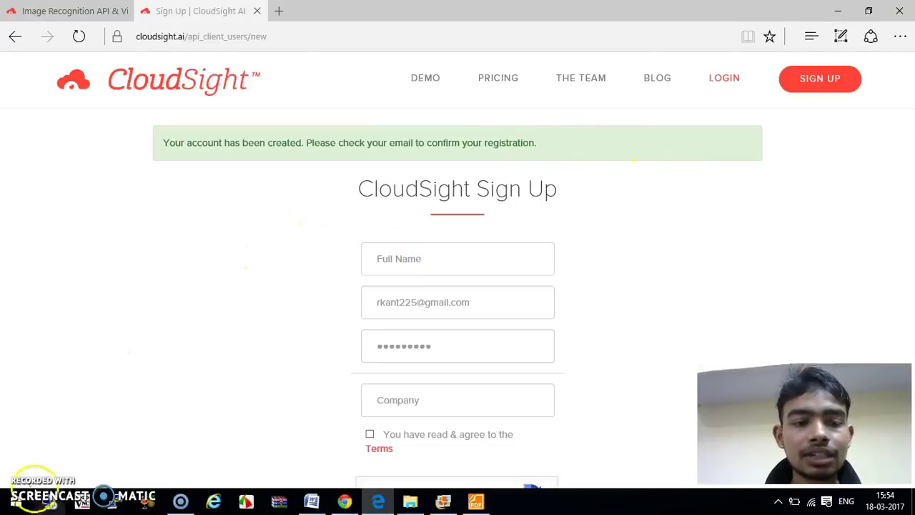
key("alt+Tab")
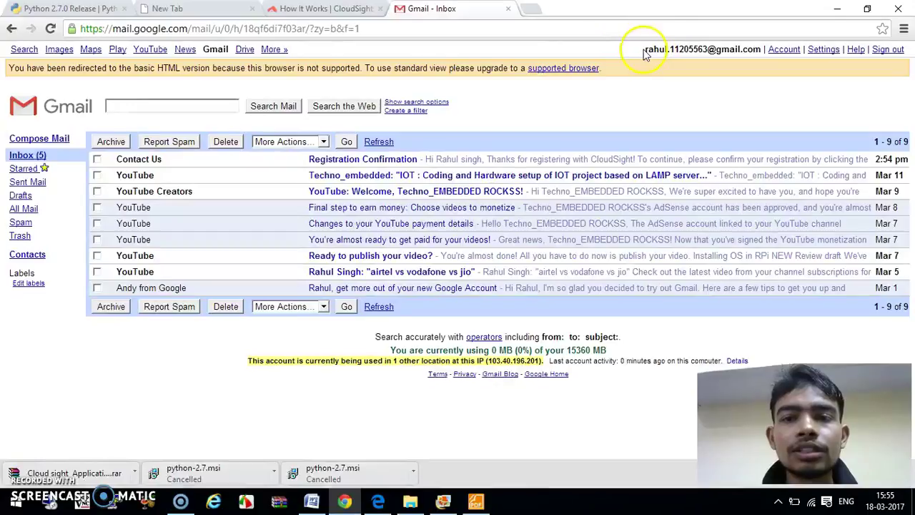
Step: Open CloudSight's 'Registration Confirmation' e-mail in Gmail
left_click(377, 160)
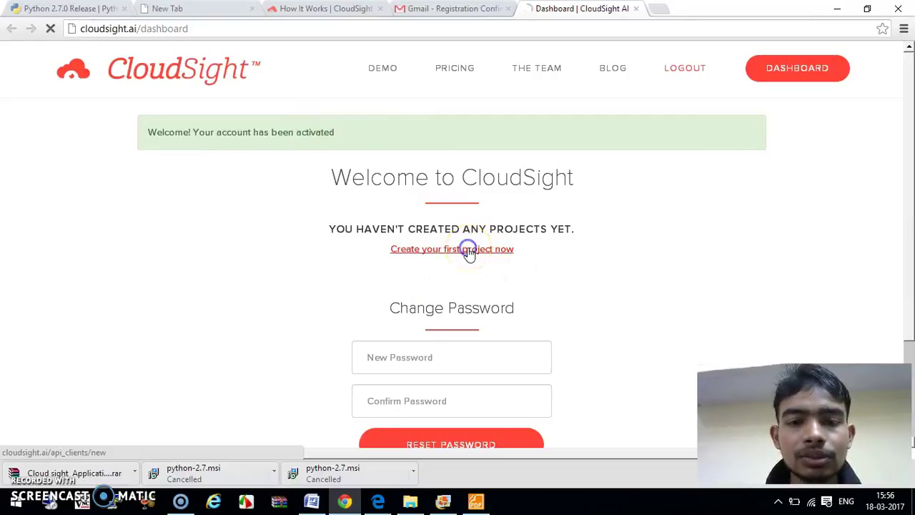
left_click(477, 502)
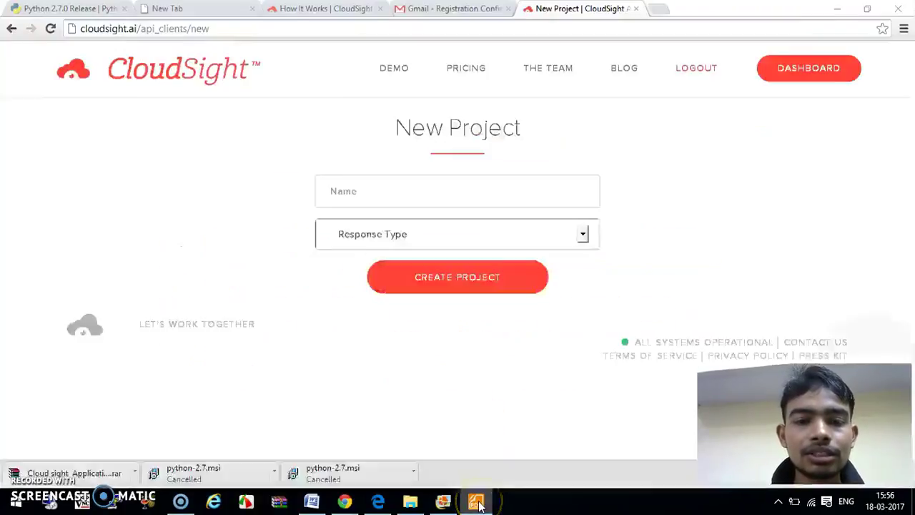
left_click(476, 503)
left_click(442, 188)
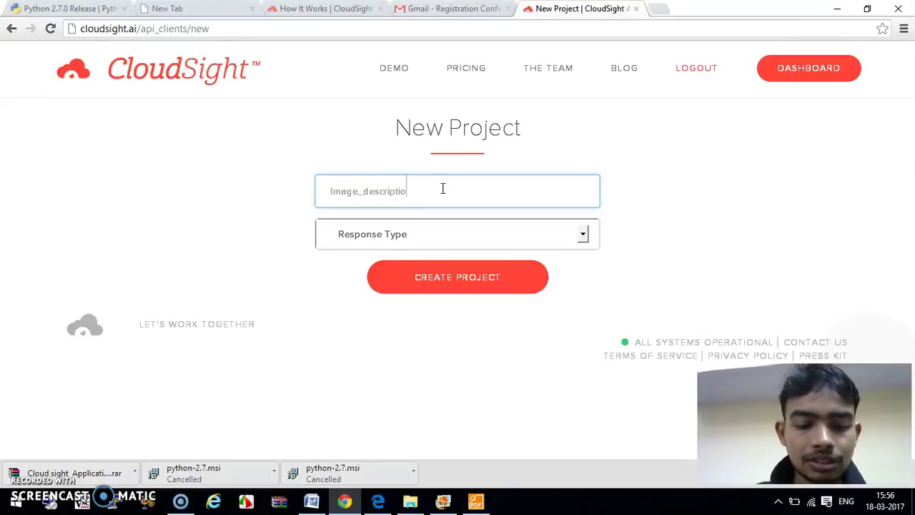
Step: Create the 'Image_description' project with the Whole Image response type
left_click(587, 239)
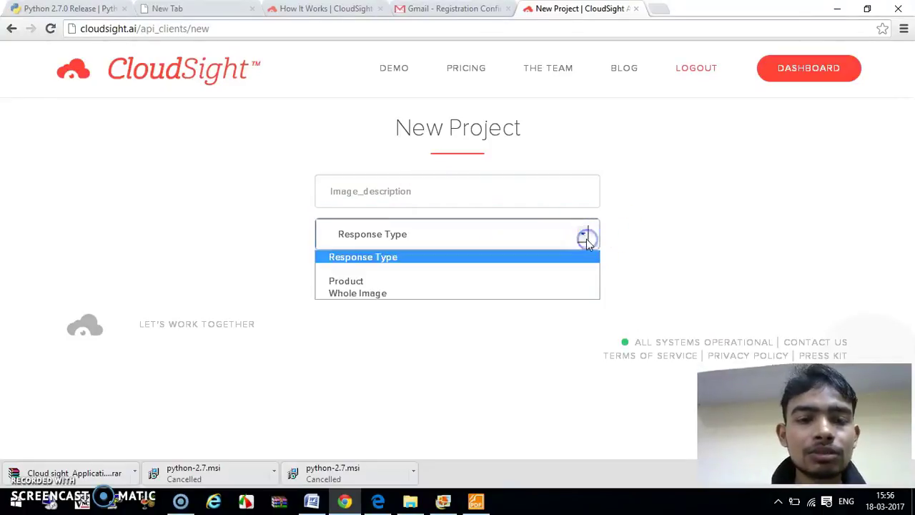
left_click(391, 294)
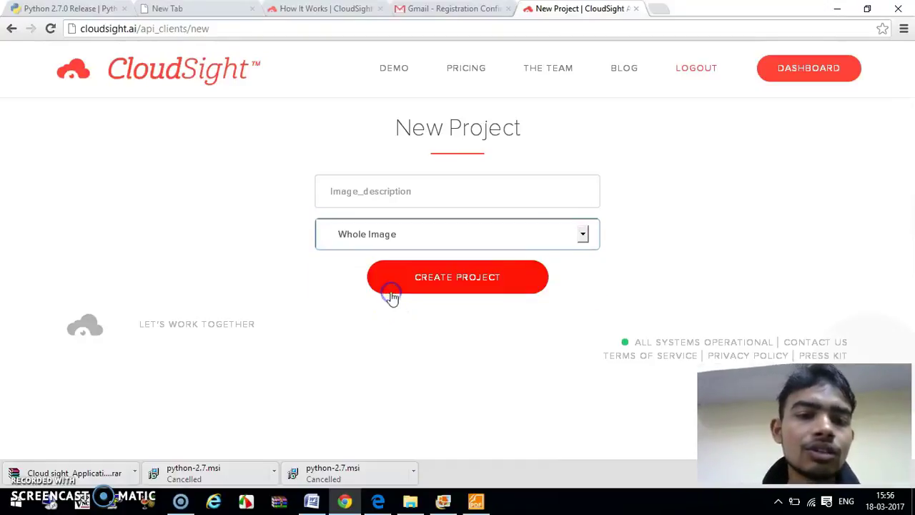
left_click(480, 283)
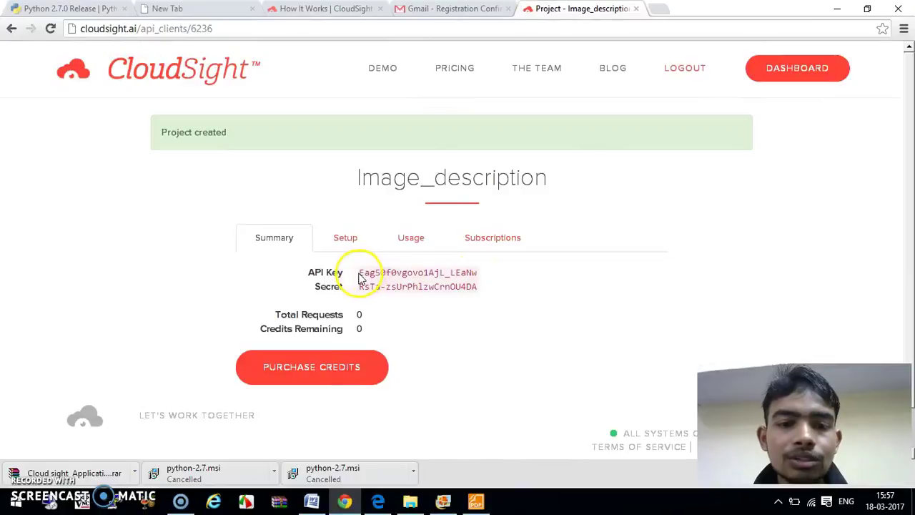
Step: Select the project's API key, then go to the Purchase Credits page
left_click_drag(359, 272, 372, 292)
left_click(372, 292)
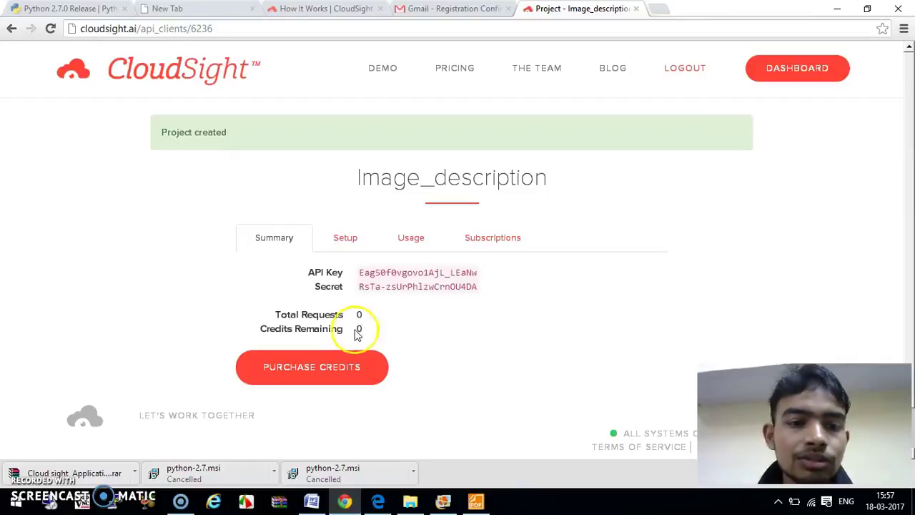
left_click(315, 369)
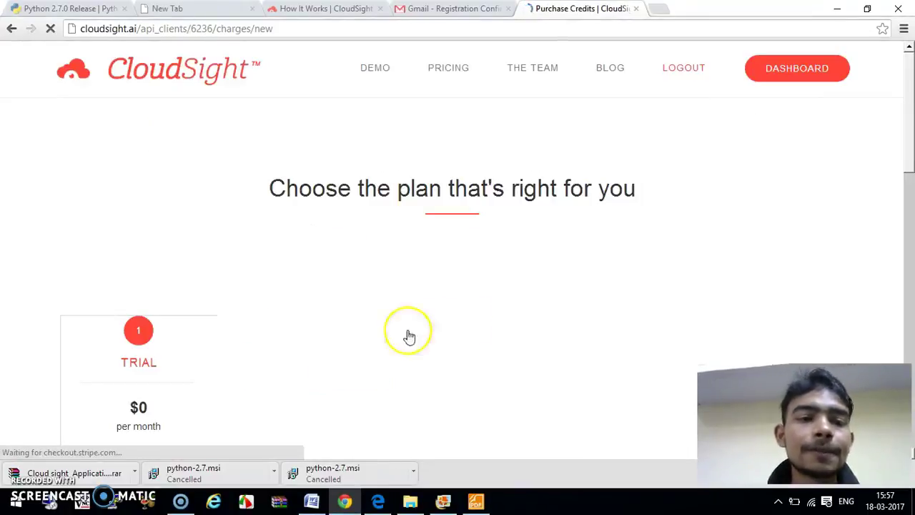
Step: Subscribe to the free $0 Trial plan with 500 image requests
scroll(486, 320, "down", 6)
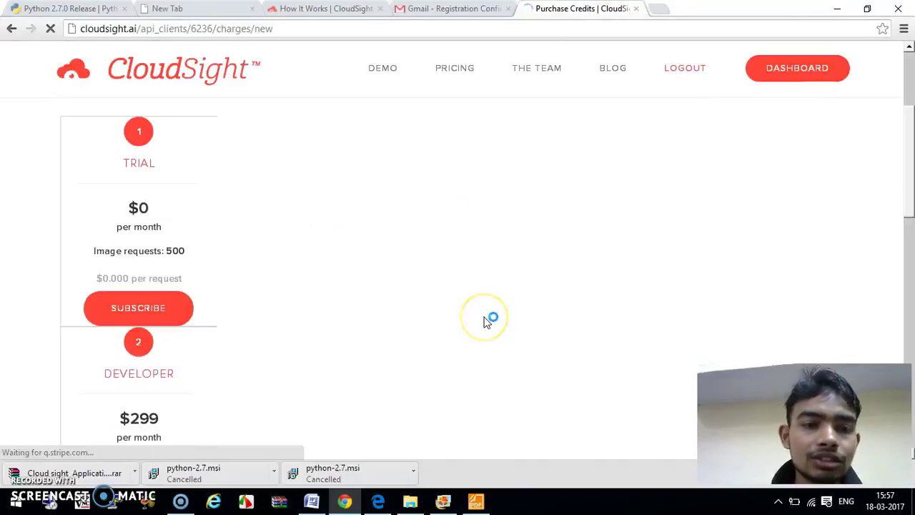
scroll(486, 321, "up", 3)
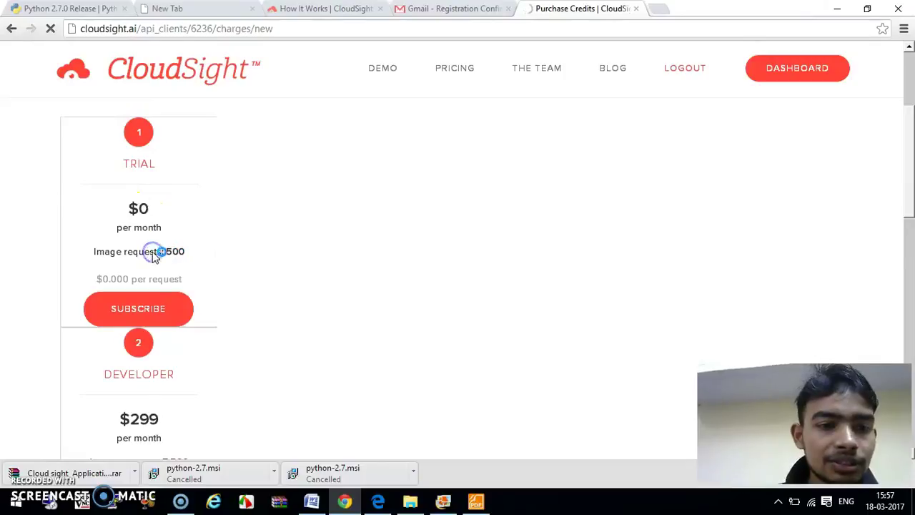
left_click(144, 309)
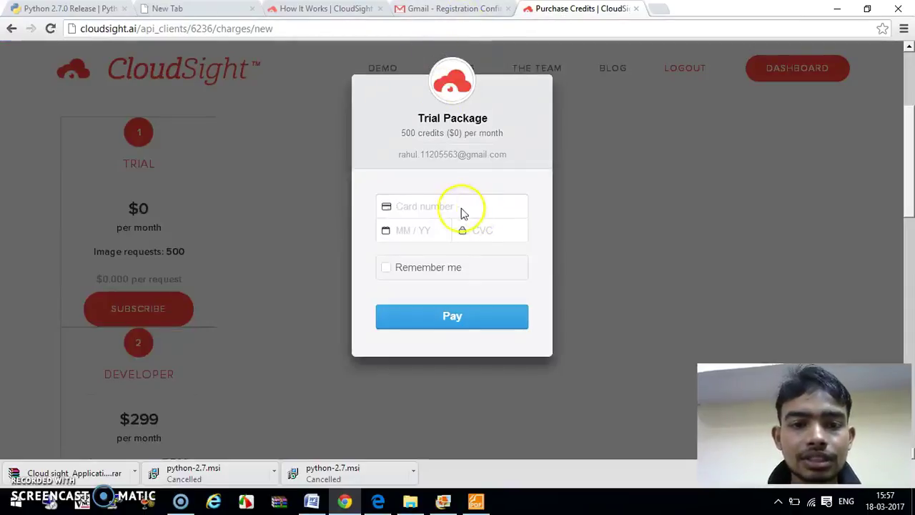
Step: Pay for the 500-credit Trial Package with the card details, then reopen Purchase Credits
left_click(434, 204)
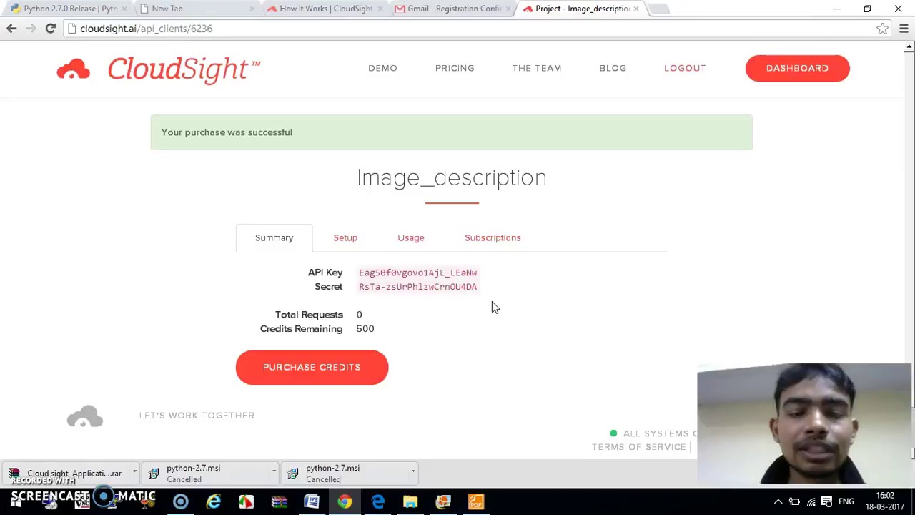
left_click(344, 360)
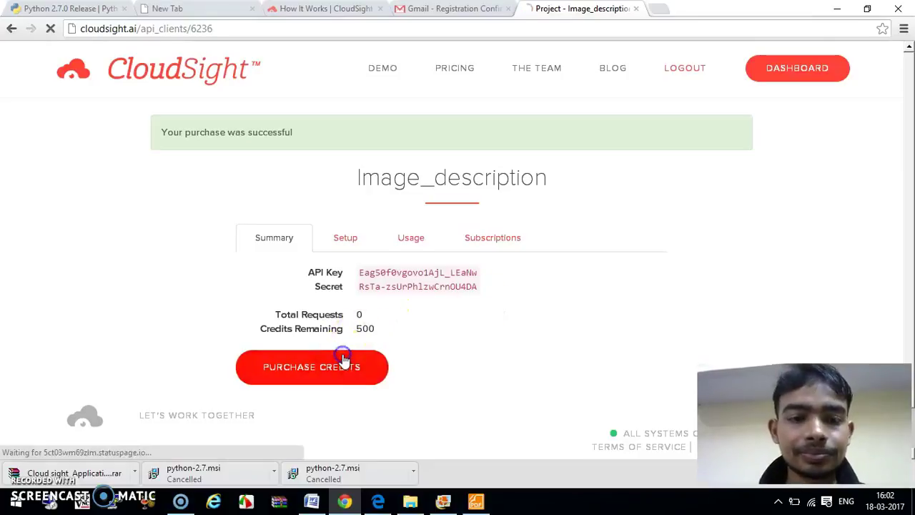